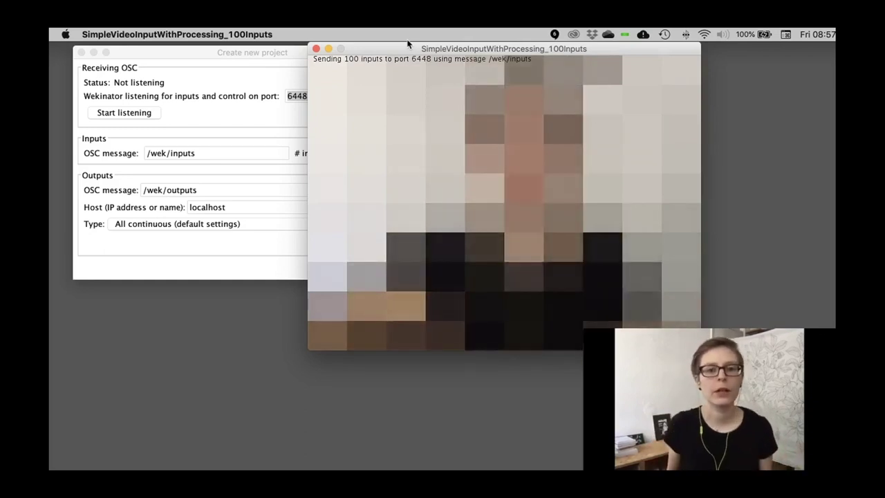
# Uncover the new project dialog beside the video window and set the project to 100 inputs and 1 output.
pyautogui.moveTo(404, 47); pyautogui.dragTo(439, 48)
pyautogui.moveTo(309, 62); pyautogui.dragTo(296, 60)
pyautogui.doubleClick(344, 153)
pyautogui.write('100')
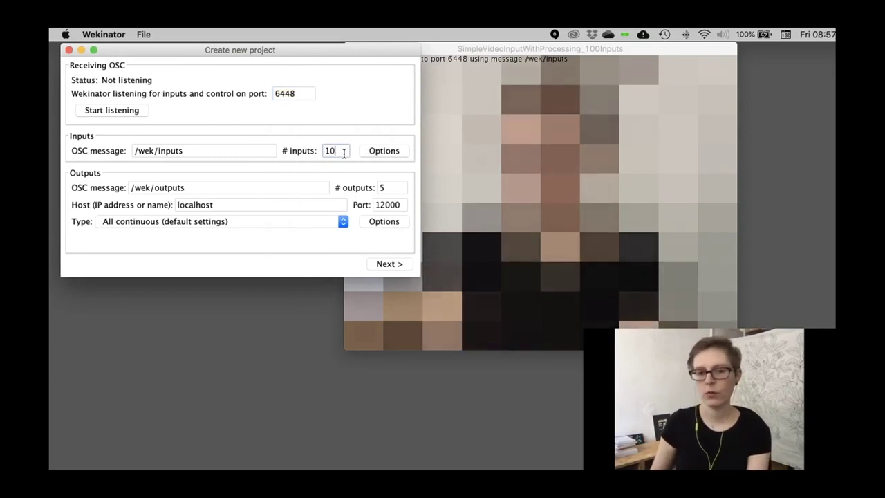
pyautogui.doubleClick(385, 190)
pyautogui.write('1')
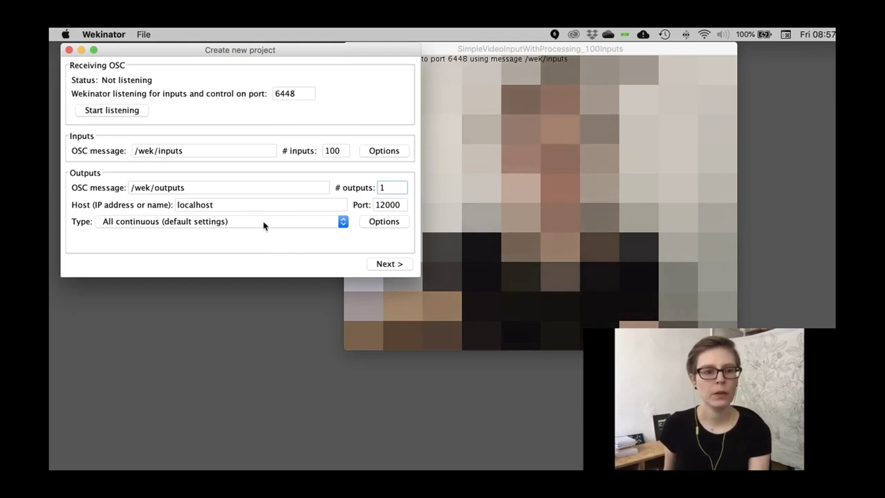
# Set the output type to all classifiers with default settings and proceed to create the project.
pyautogui.click(263, 222)
pyautogui.click(260, 233)
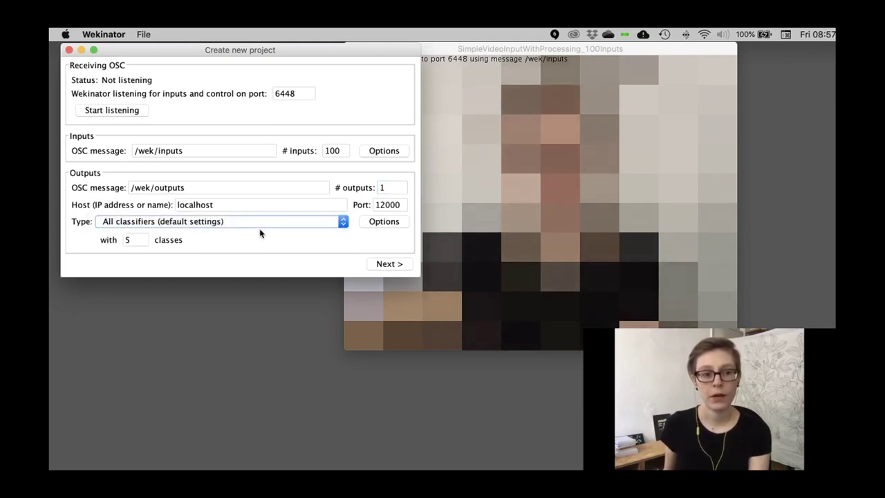
pyautogui.click(386, 265)
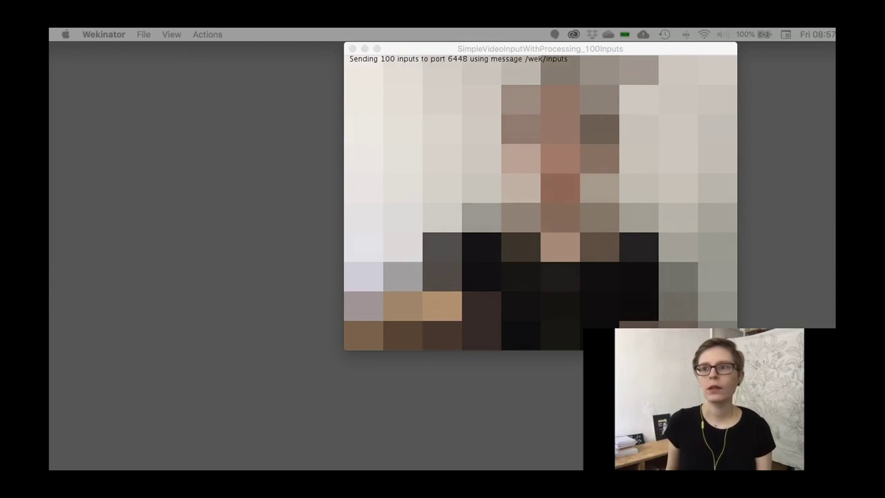
# Arrange the New Project window and the 100-input video window so the recording controls and the video are visible.
pyautogui.moveTo(658, 162); pyautogui.dragTo(320, 76)
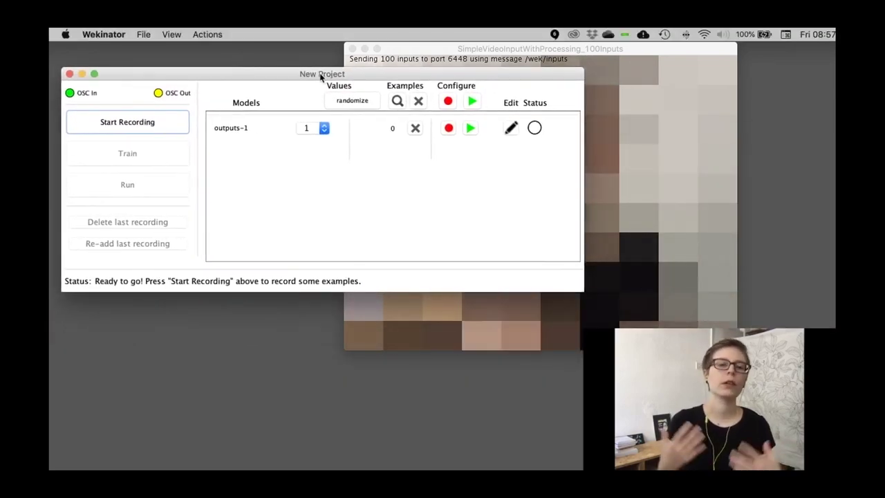
pyautogui.click(417, 51)
pyautogui.moveTo(417, 50); pyautogui.dragTo(382, 51)
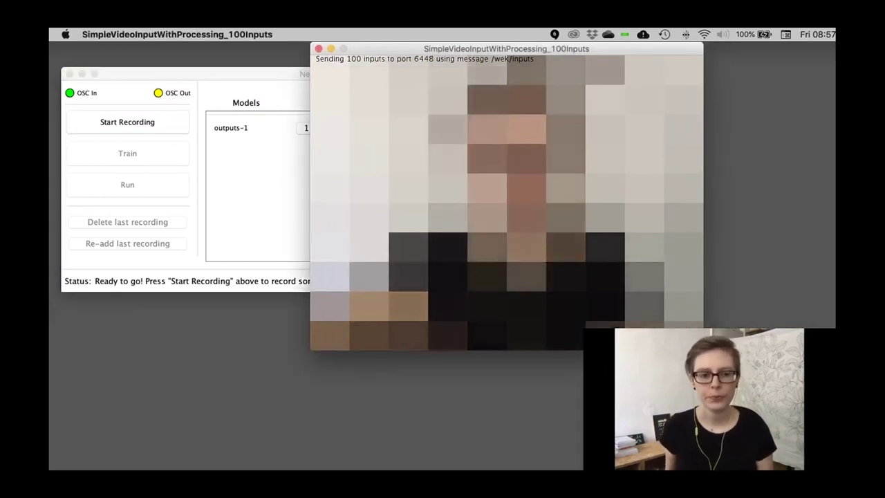
pyautogui.click(204, 77)
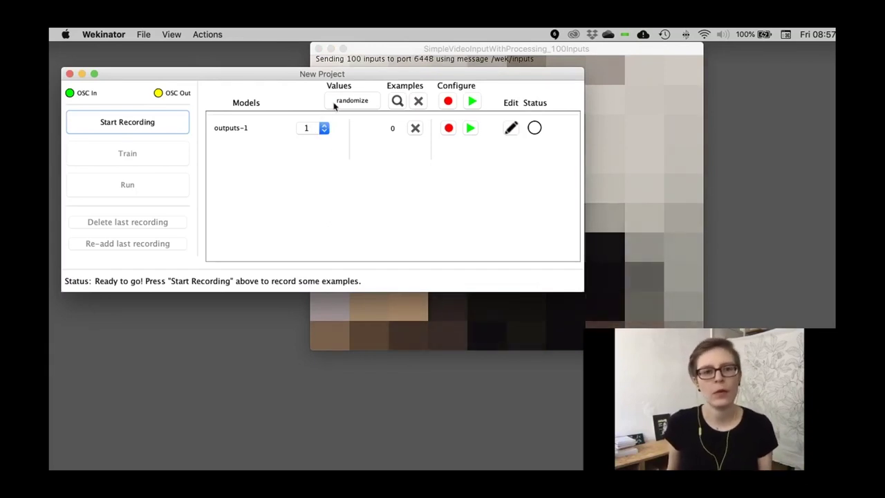
pyautogui.click(374, 49)
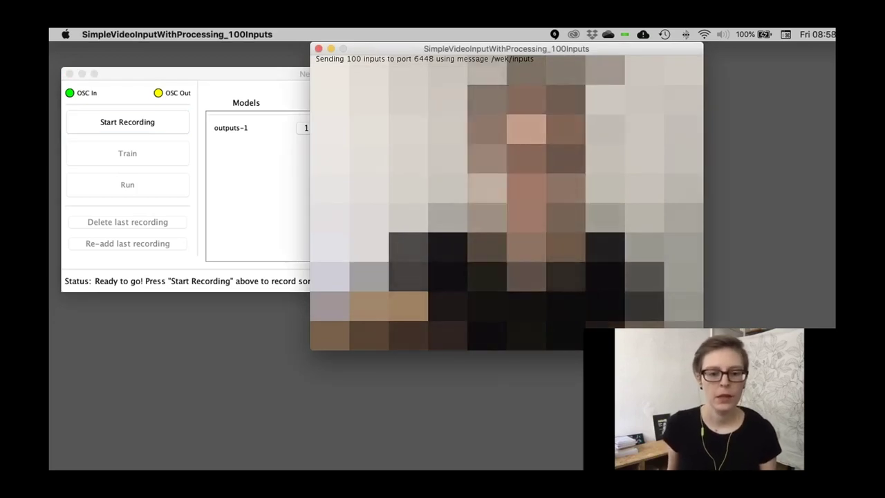
# Launch Chuckbeats, place its window below the project window, and return to Wekinator.
pyautogui.click(395, 484)
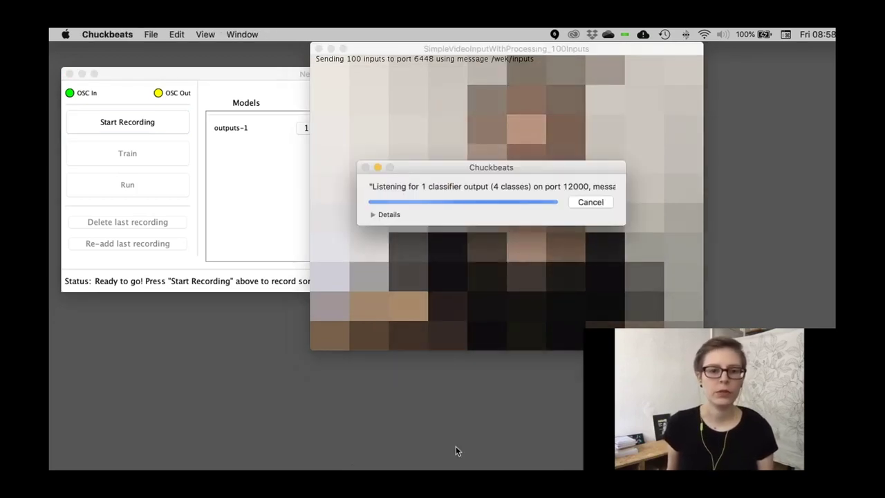
pyautogui.moveTo(485, 170); pyautogui.dragTo(267, 407)
pyautogui.click(255, 224)
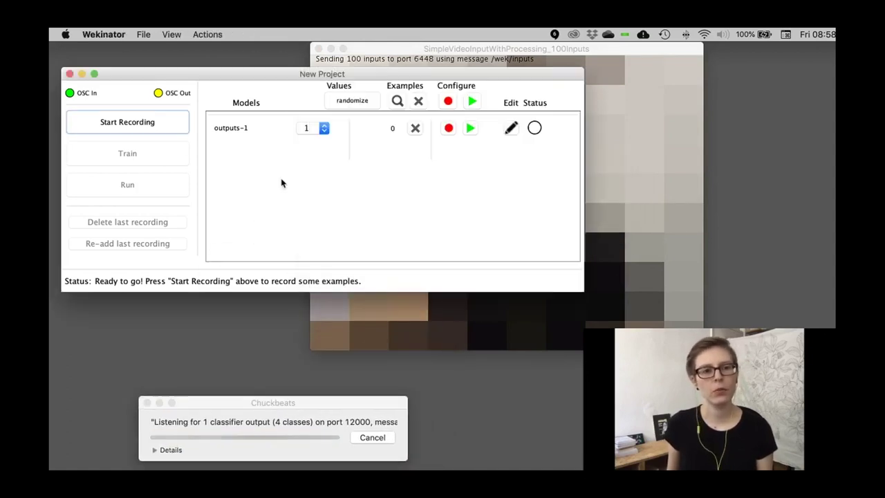
# Audition the Chuckbeats sounds by sending outputs-1 classes 2, 3 and 4, and return the value to 1.
pyautogui.click(315, 133)
pyautogui.click(314, 140)
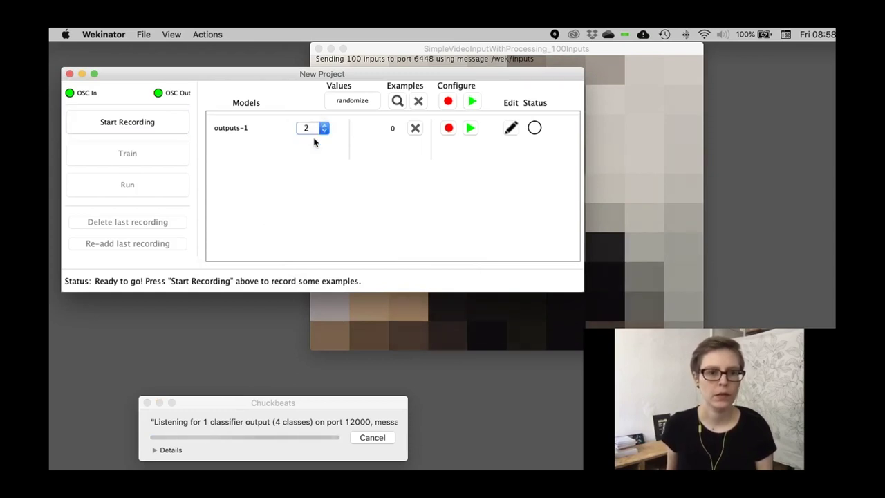
pyautogui.click(316, 129)
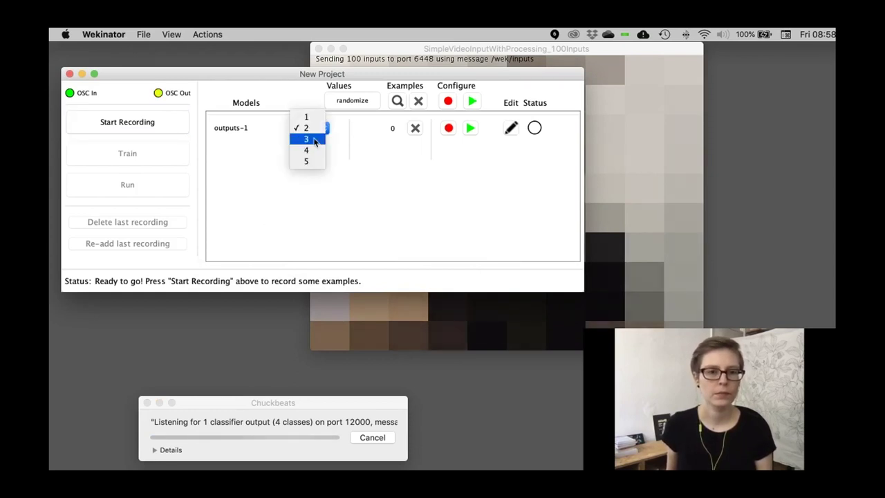
pyautogui.click(315, 140)
pyautogui.click(314, 131)
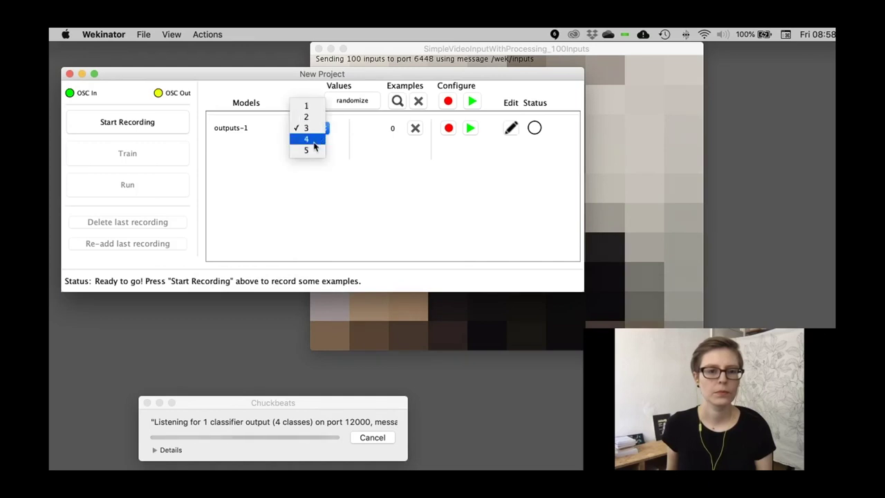
pyautogui.click(314, 140)
pyautogui.click(316, 131)
pyautogui.click(318, 97)
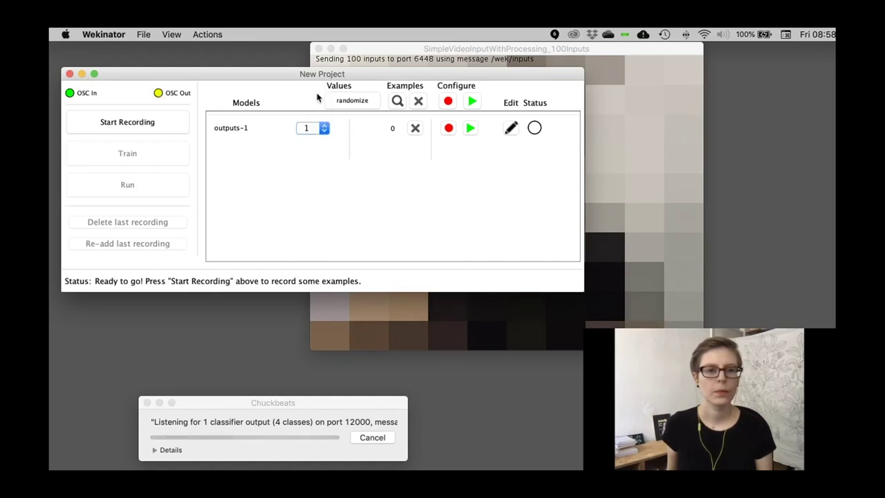
# Move the video window below the model controls and record training examples for class 1 while seated in view.
pyautogui.moveTo(406, 54); pyautogui.dragTo(377, 153)
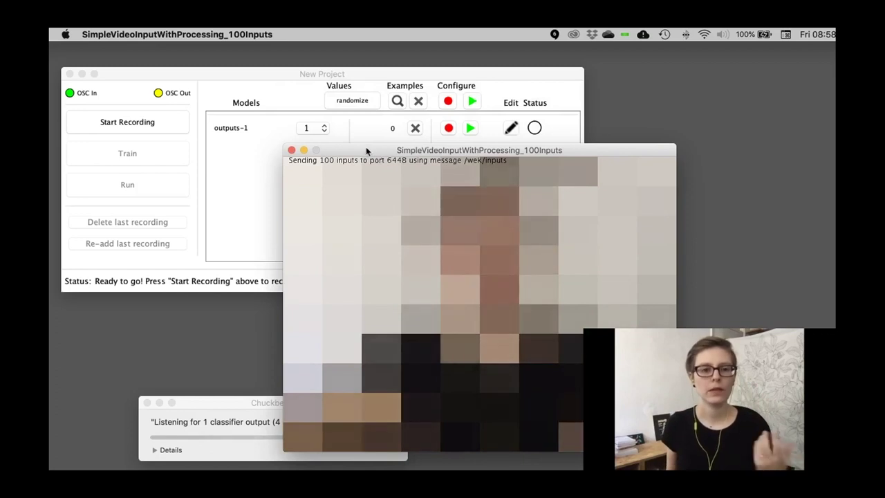
pyautogui.click(127, 123)
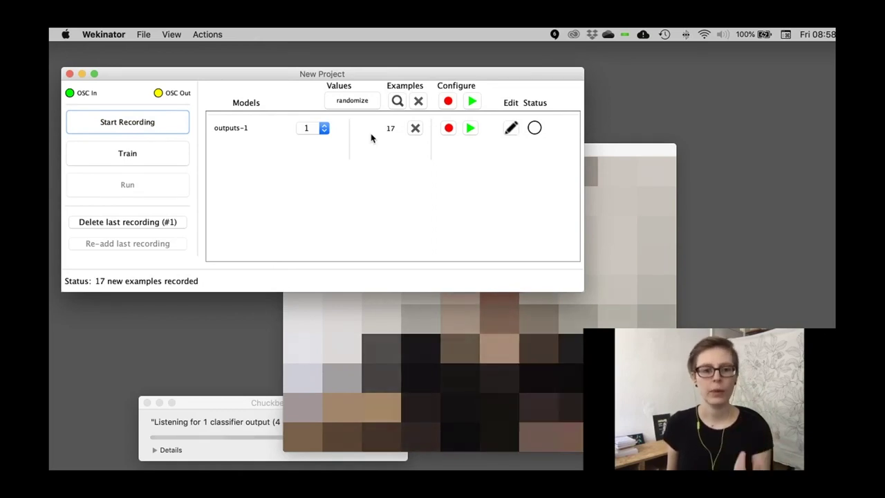
# Set outputs-1 to class 2 and record training examples with the chair empty.
pyautogui.click(318, 131)
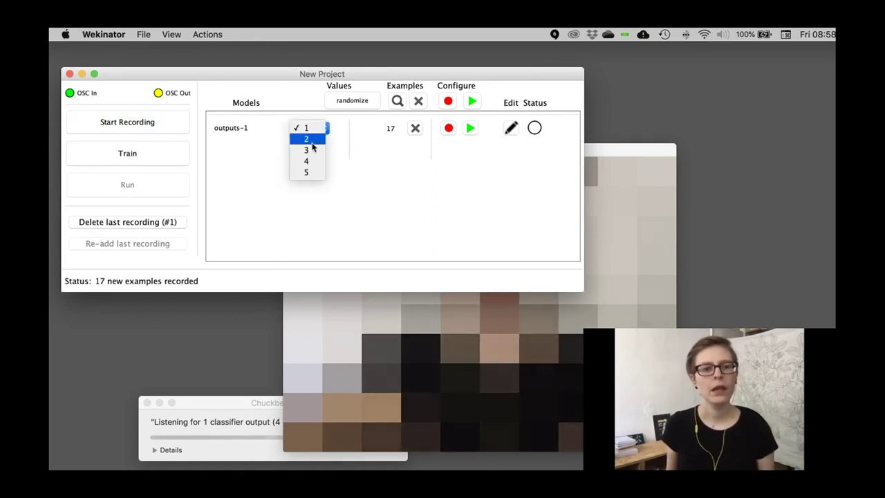
pyautogui.click(312, 142)
pyautogui.click(312, 128)
pyautogui.click(312, 126)
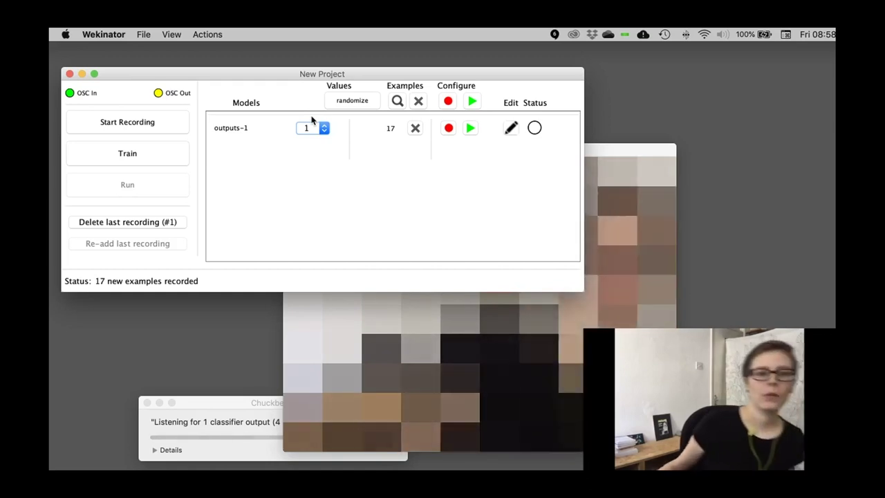
pyautogui.click(311, 124)
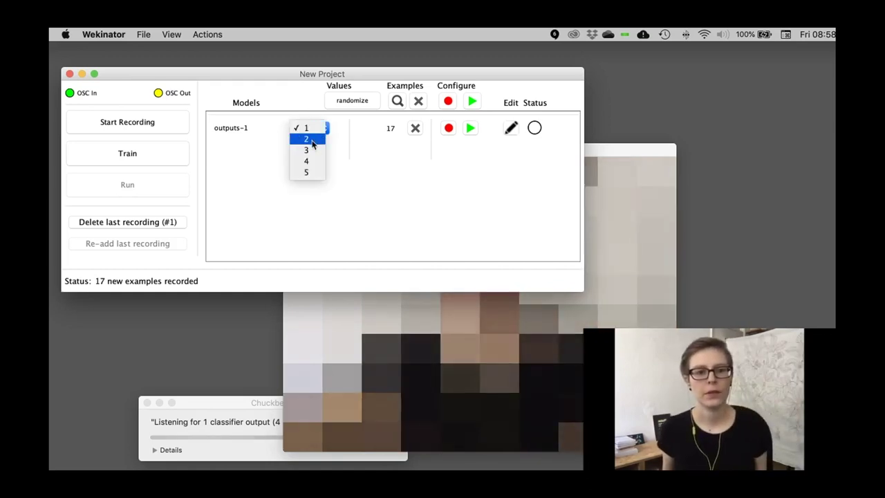
pyautogui.click(312, 141)
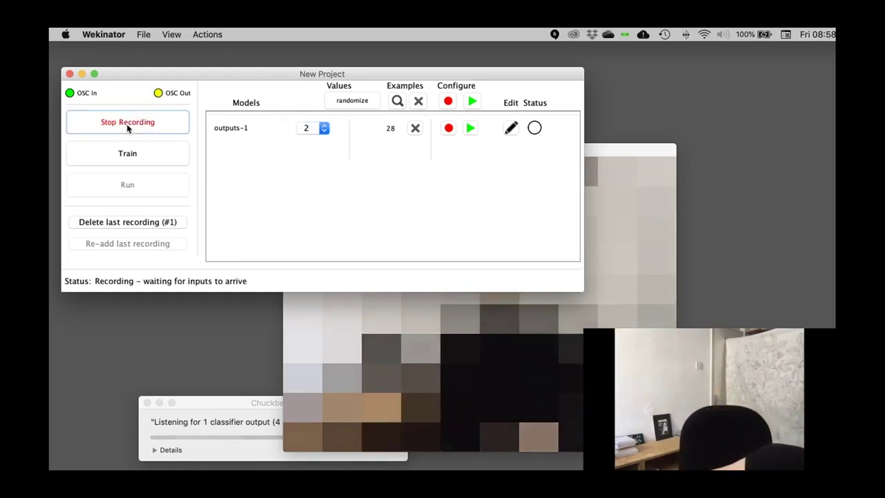
# Train the classifier on both classes, run it to test sitting in and leaving the view, and stop it.
pyautogui.click(128, 154)
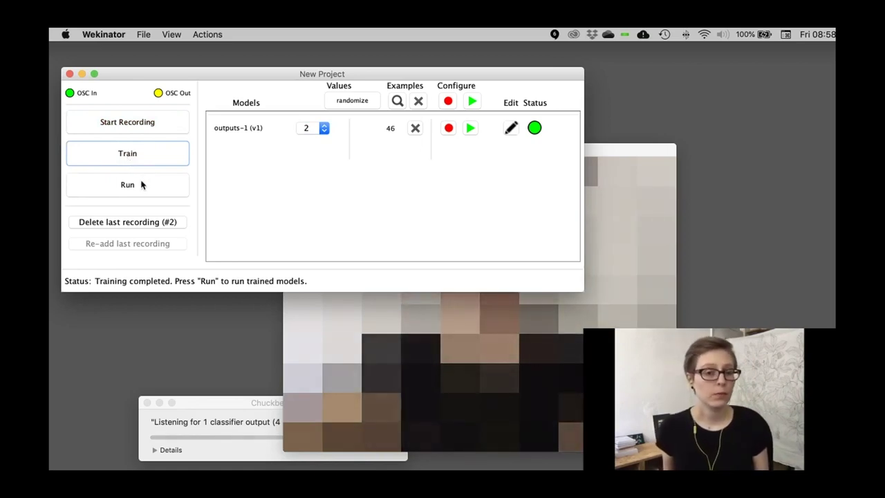
pyautogui.click(142, 184)
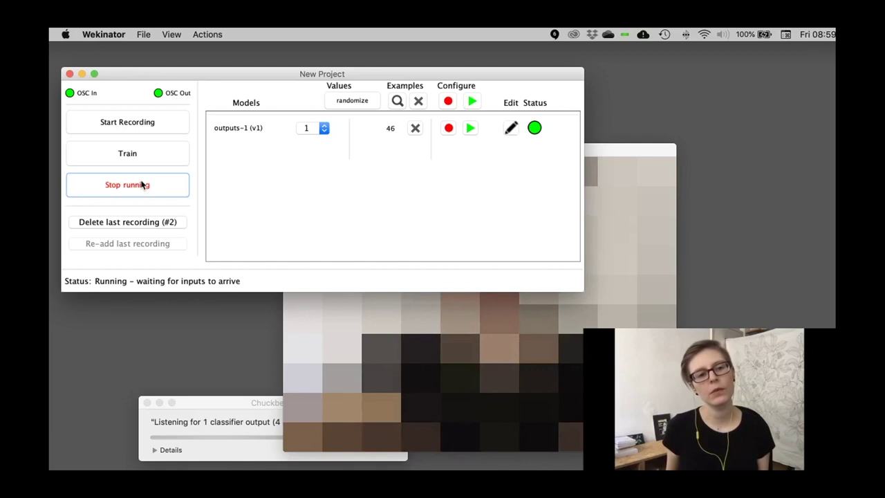
pyautogui.click(142, 185)
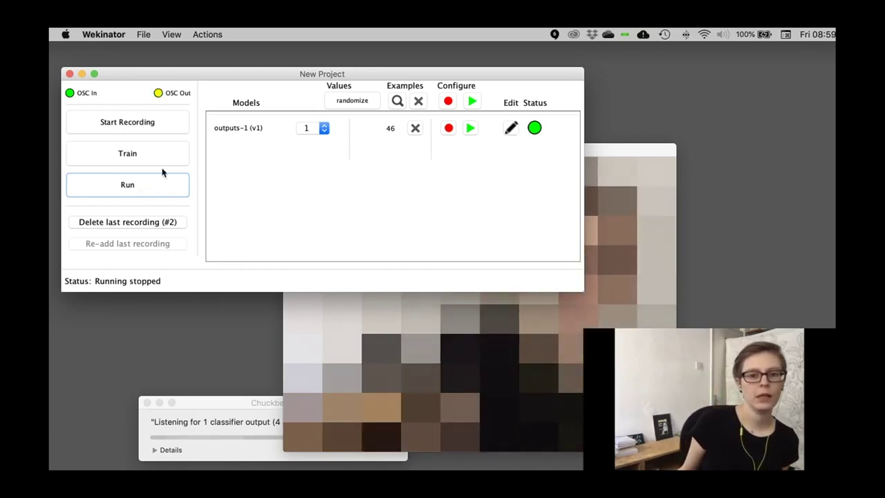
# Record additional class 1 examples while leaning to one side of the camera view.
pyautogui.click(145, 125)
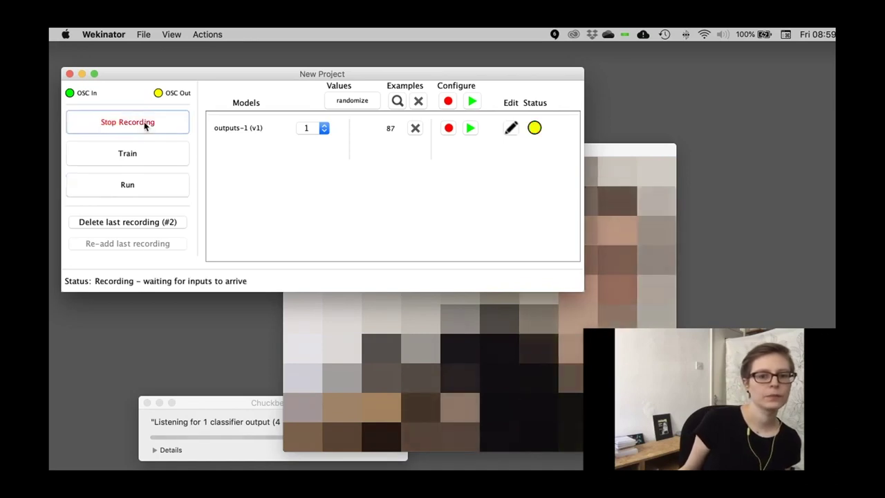
pyautogui.click(144, 123)
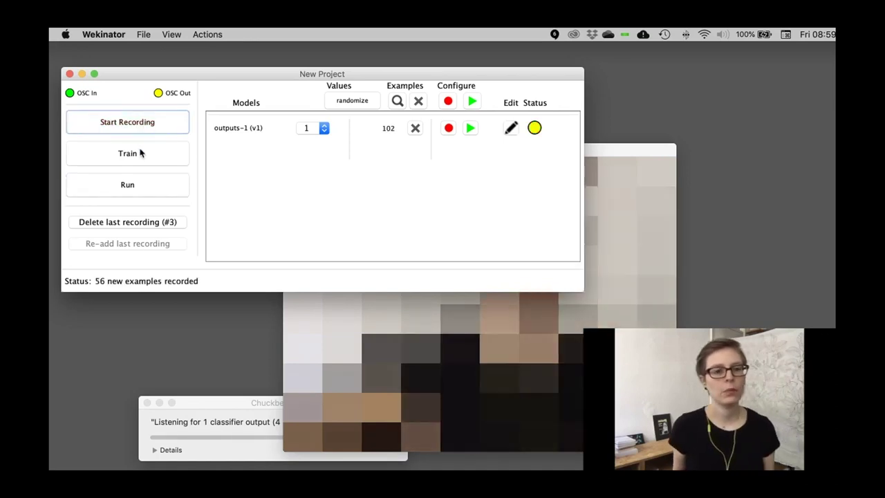
# Retrain the model with the added examples, run it to test different seating positions, and stop it.
pyautogui.click(140, 153)
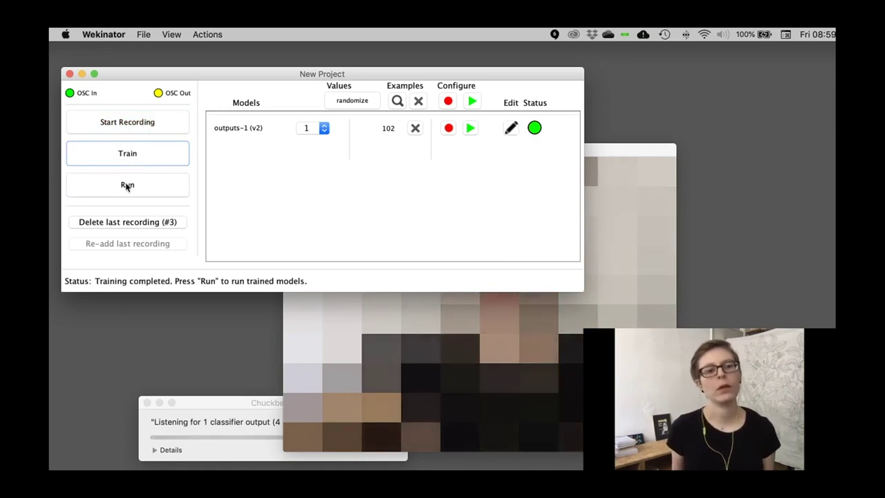
pyautogui.click(127, 185)
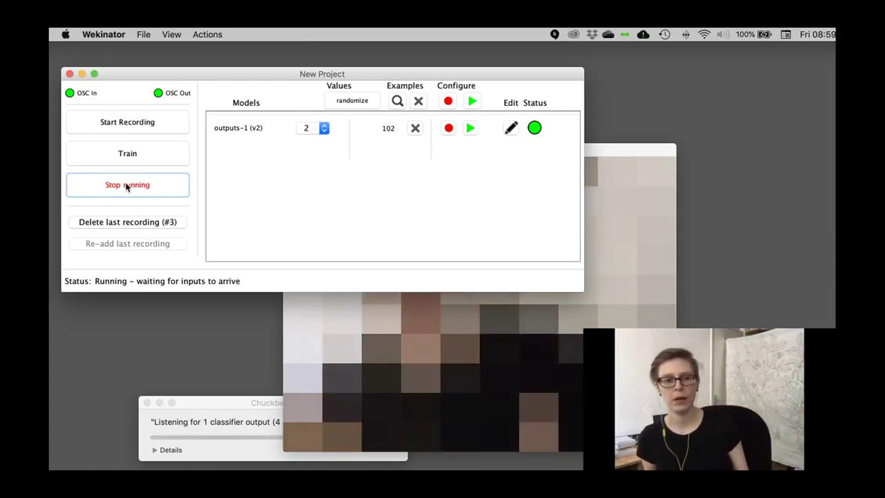
pyautogui.click(127, 185)
# Delete the recording made by mistake for class 2 and record more class 1 examples from the opposite side of the view.
pyautogui.click(138, 125)
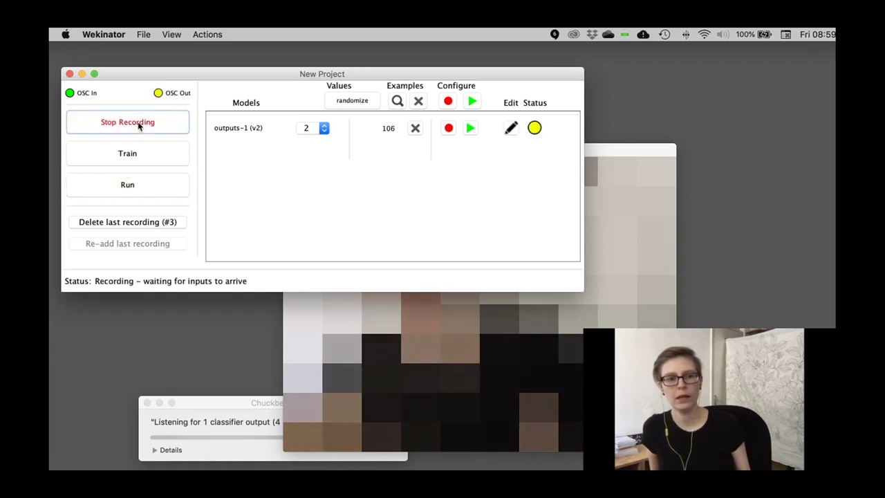
pyautogui.click(140, 223)
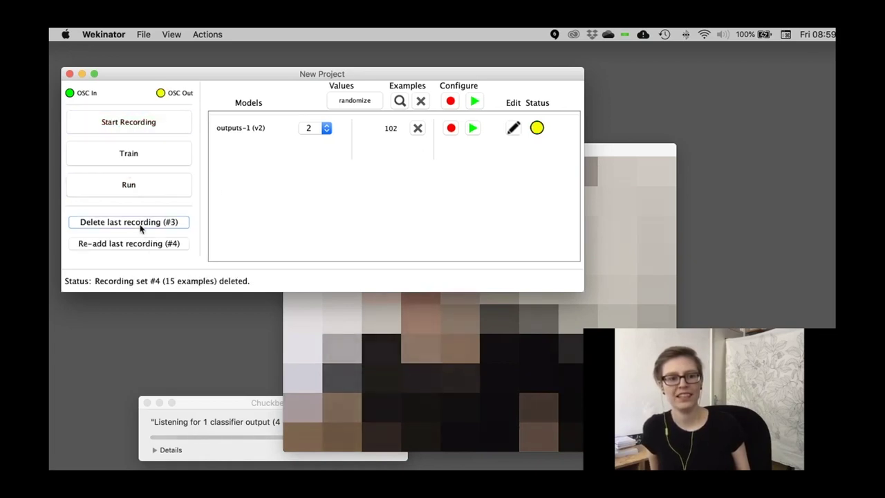
pyautogui.click(316, 128)
pyautogui.click(315, 123)
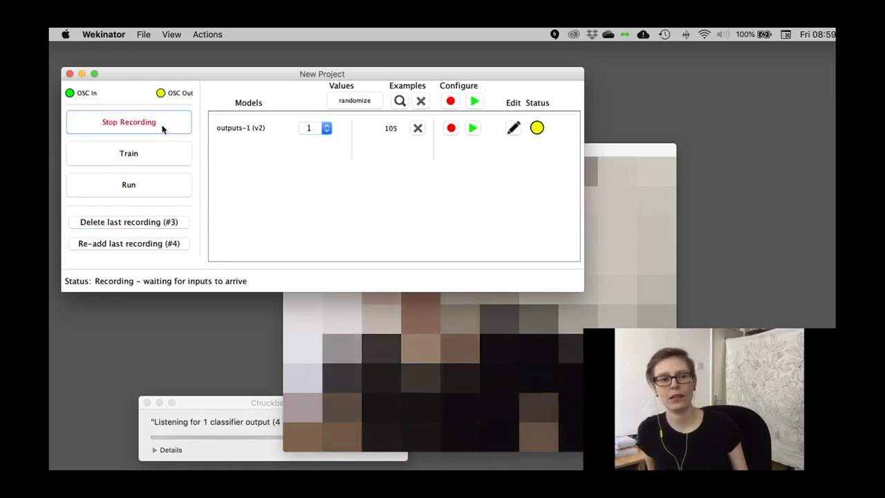
pyautogui.click(162, 130)
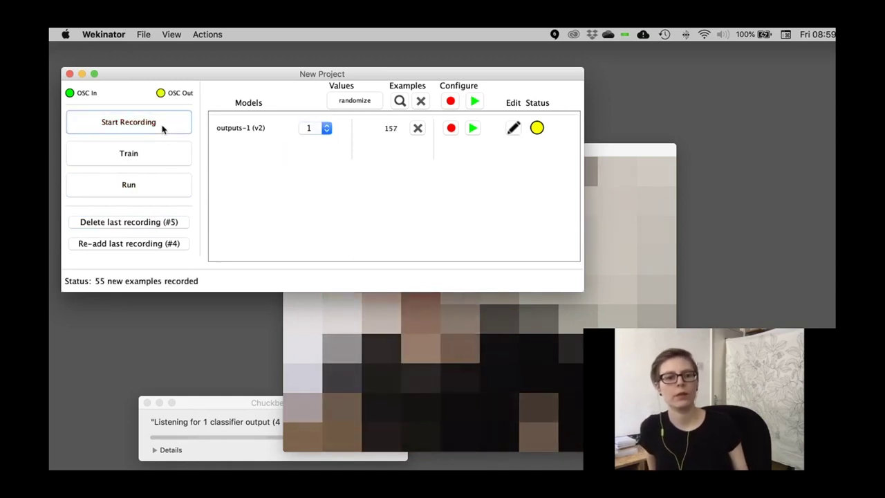
# Retrain the model with the examples from both sides and run it to check the classification.
pyautogui.click(152, 153)
pyautogui.click(141, 192)
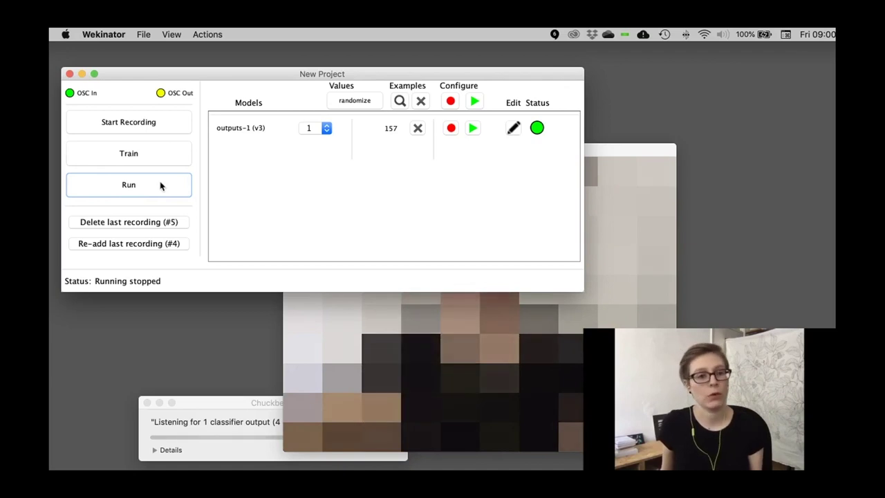
# Record class 3 examples while holding a hand up in front of the camera.
pyautogui.click(306, 130)
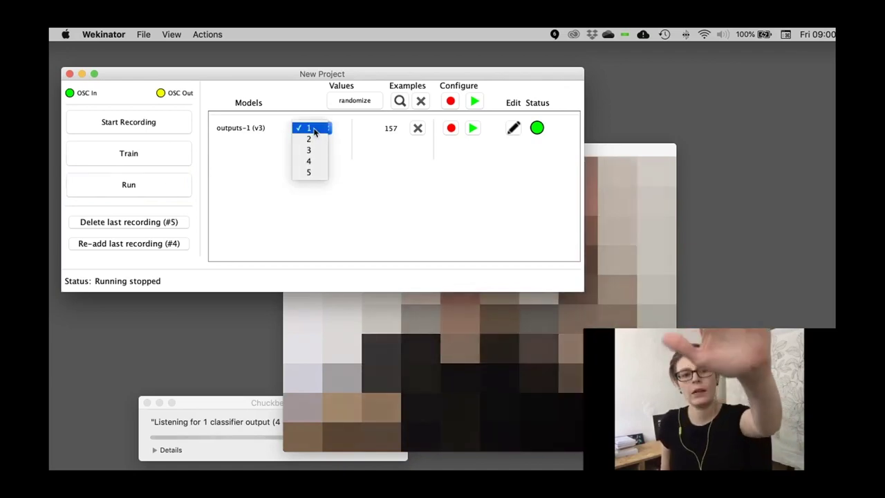
pyautogui.click(315, 152)
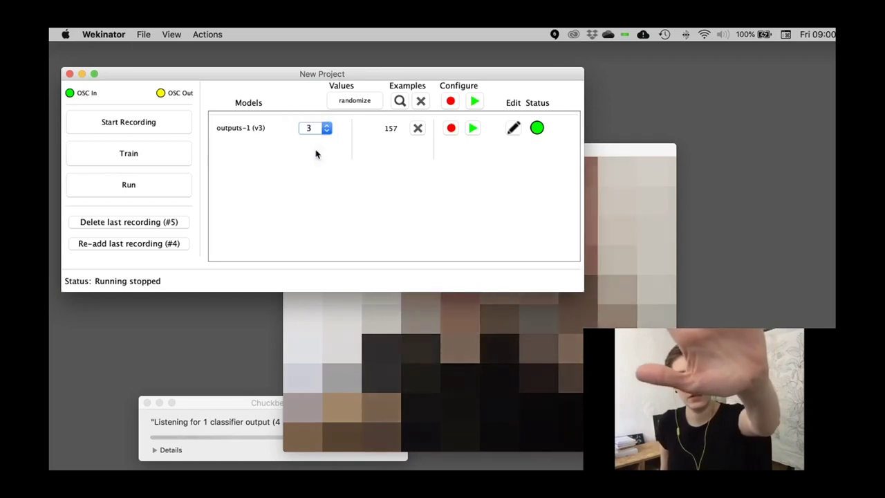
pyautogui.click(145, 130)
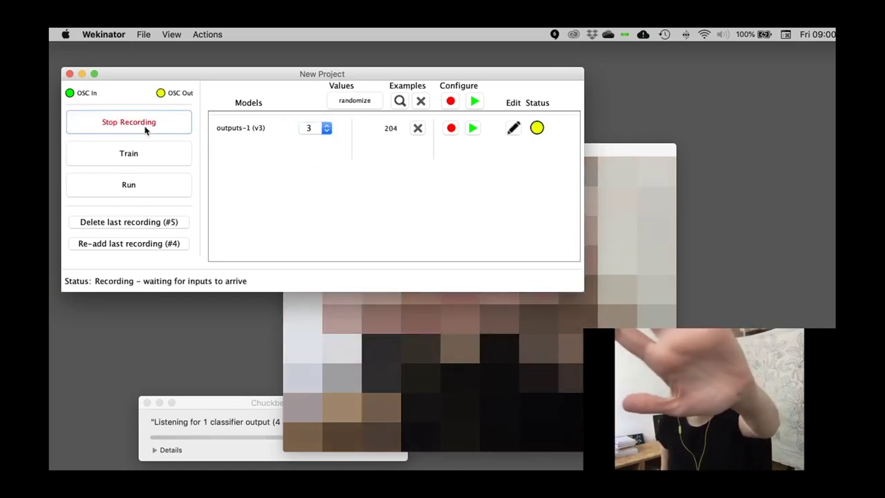
pyautogui.click(145, 128)
# Retrain the model with the class 3 examples, run it to test the hand gesture, and stop it.
pyautogui.click(138, 157)
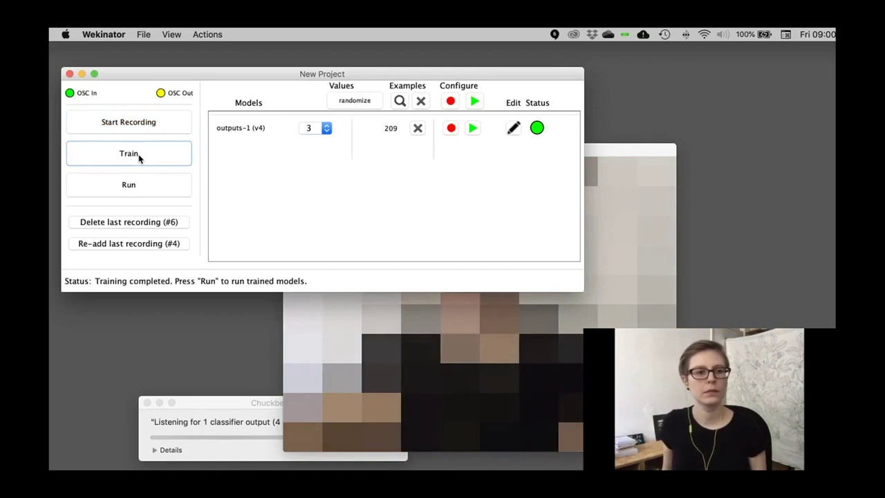
pyautogui.click(139, 185)
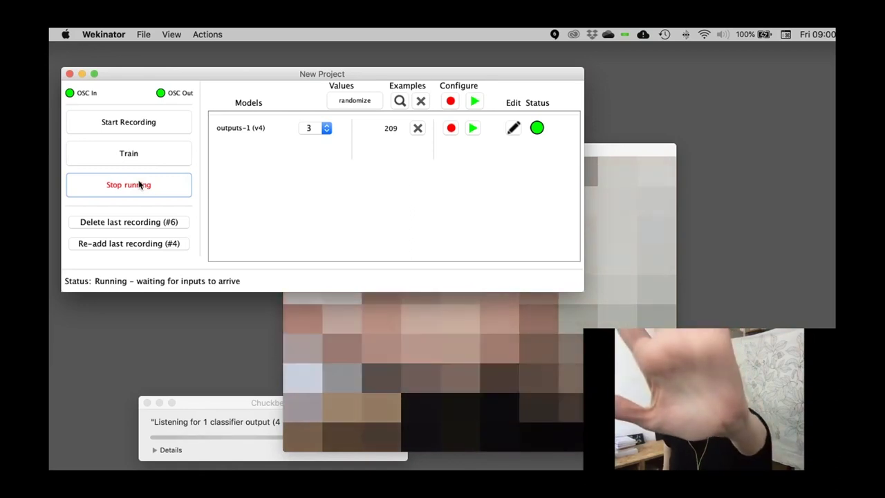
pyautogui.click(138, 185)
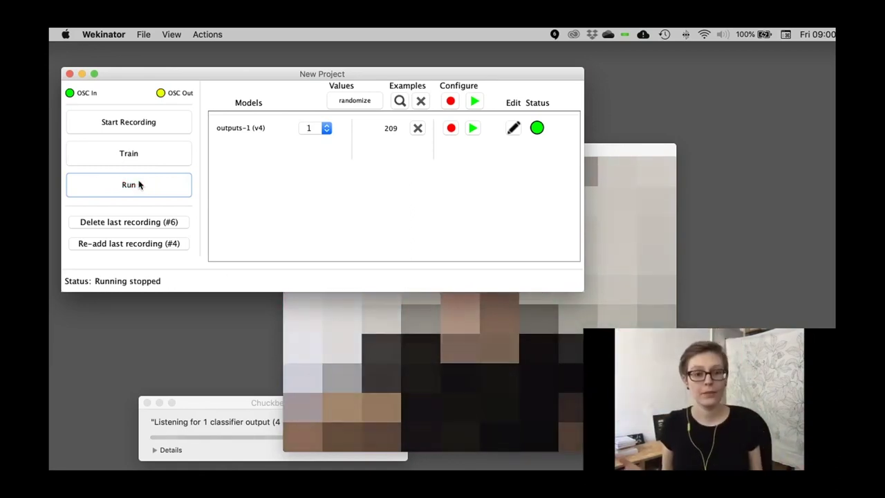
# Quit the Chuckbeats sound program.
pyautogui.click(224, 413)
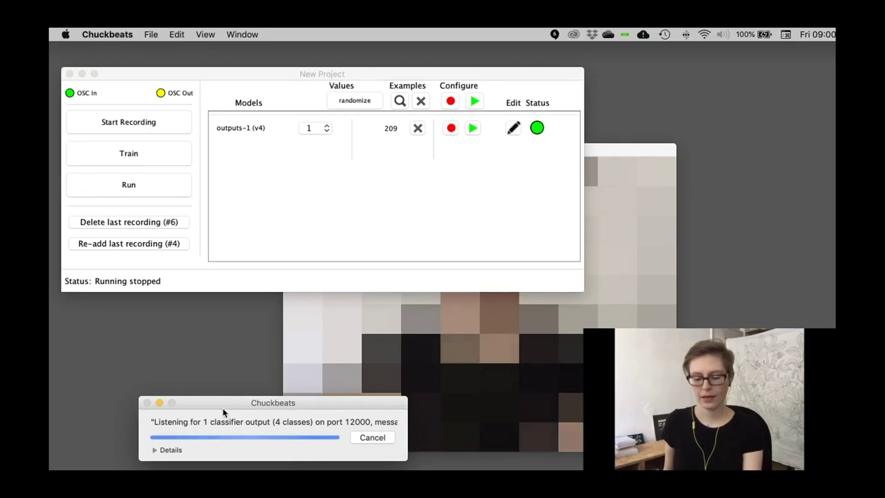
pyautogui.press('super+q')
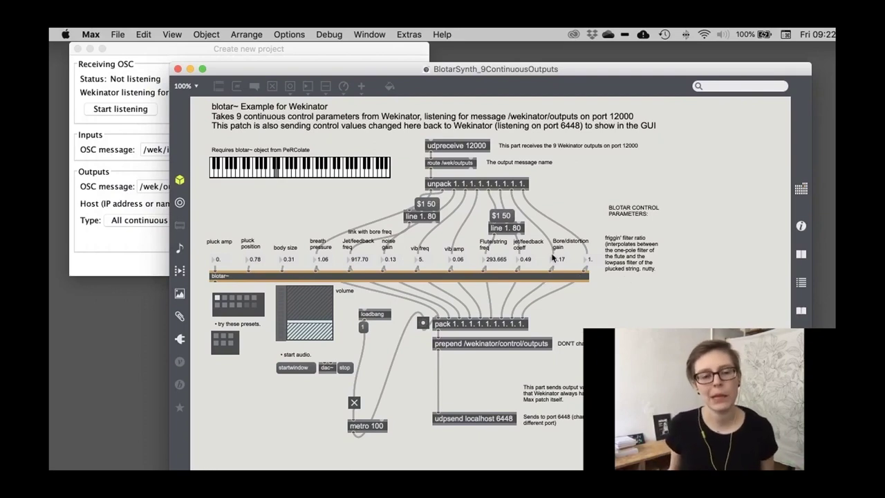
# Start the blotar~ patch's audio at a raised volume and audition several of its synth presets.
pyautogui.click(293, 368)
pyautogui.moveTo(303, 331); pyautogui.dragTo(302, 311)
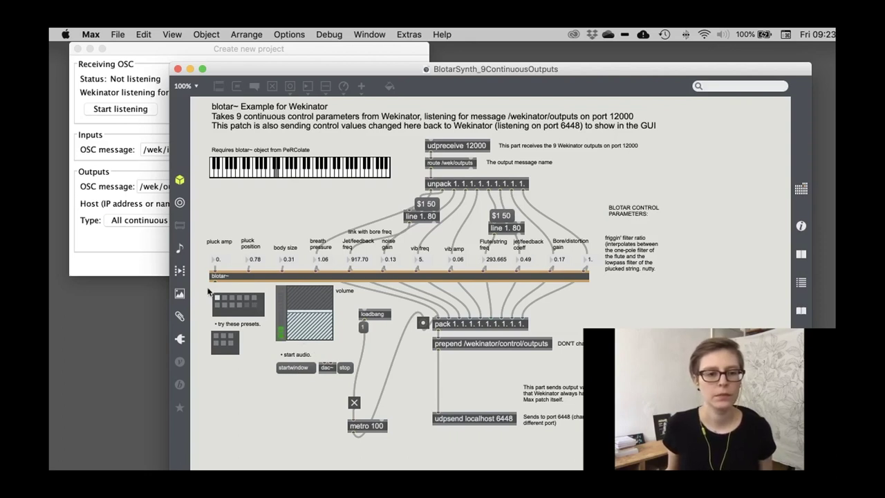
pyautogui.click(233, 300)
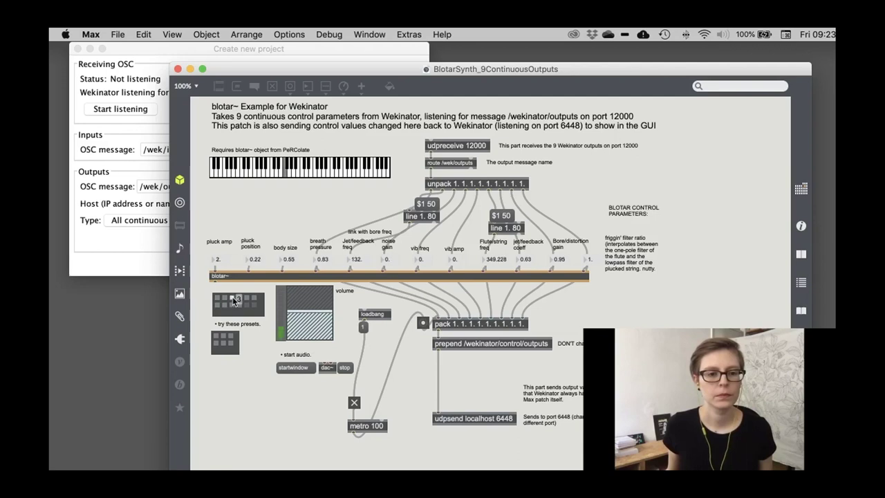
pyautogui.click(247, 299)
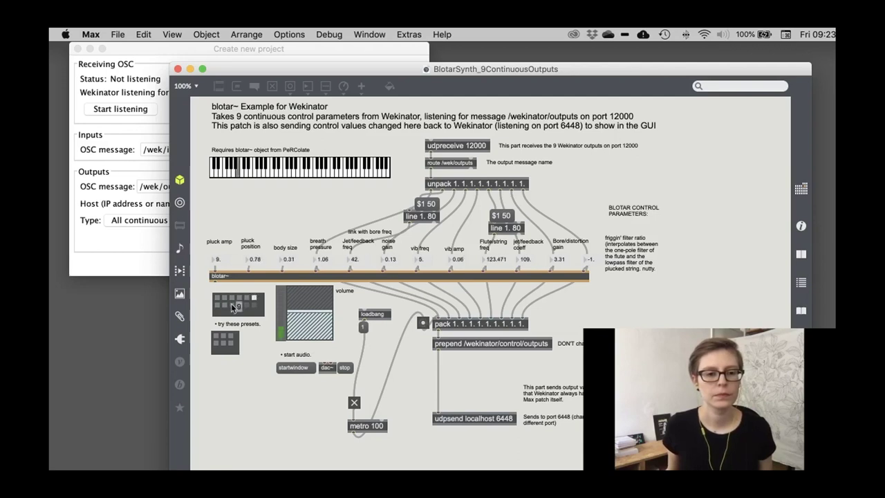
pyautogui.click(224, 305)
pyautogui.click(230, 305)
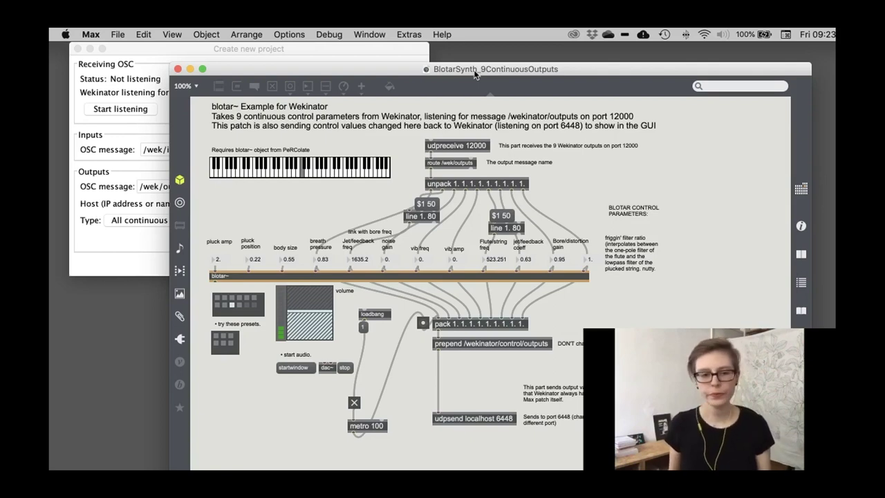
# Switch to Wekinator and create a project with 6 inputs and 9 continuous outputs.
pyautogui.click(332, 56)
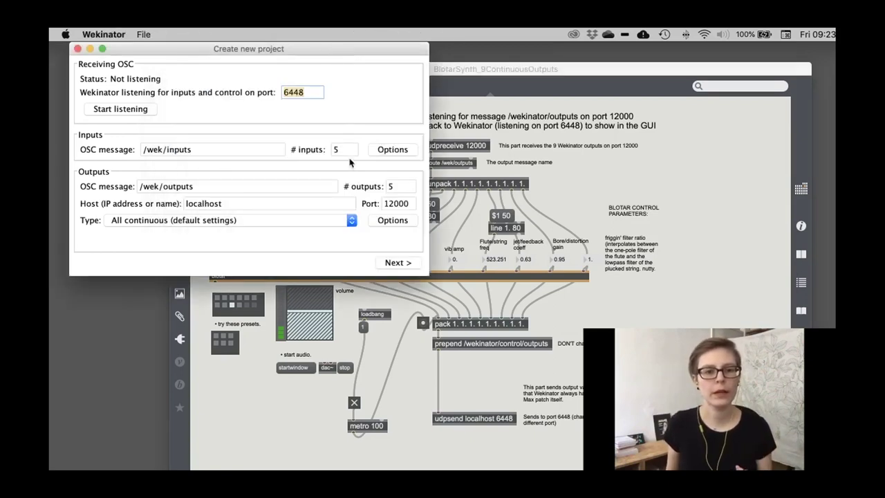
pyautogui.click(347, 149)
pyautogui.doubleClick(347, 149)
pyautogui.write('6')
pyautogui.click(410, 184)
pyautogui.write('9')
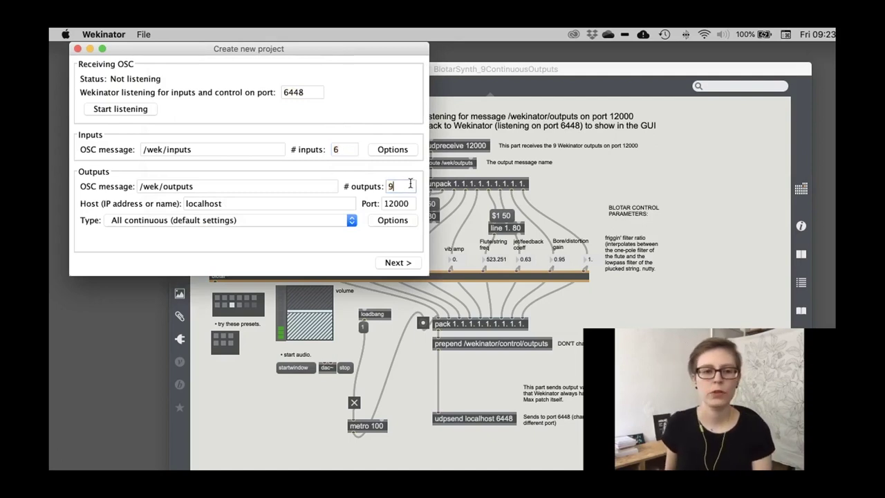
pyautogui.click(396, 263)
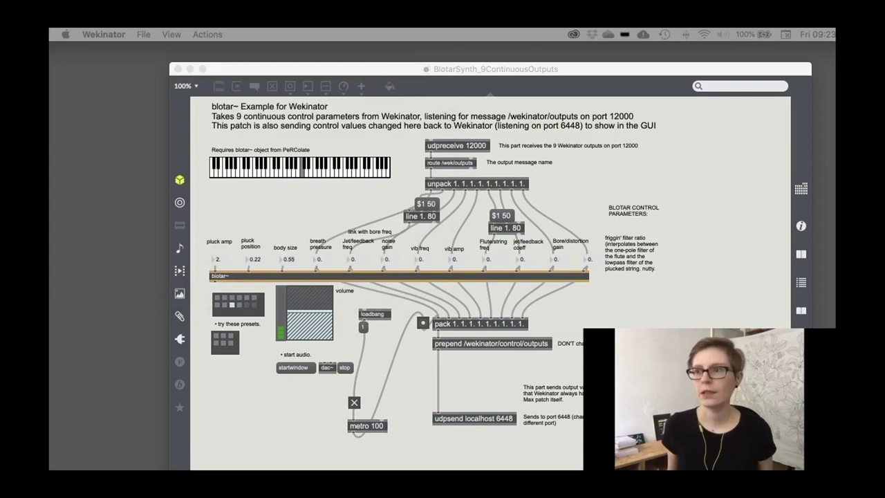
# Arrange the new Wekinator project window and the BlotarSynth patch window so both can be reached.
pyautogui.moveTo(687, 117); pyautogui.dragTo(270, 54)
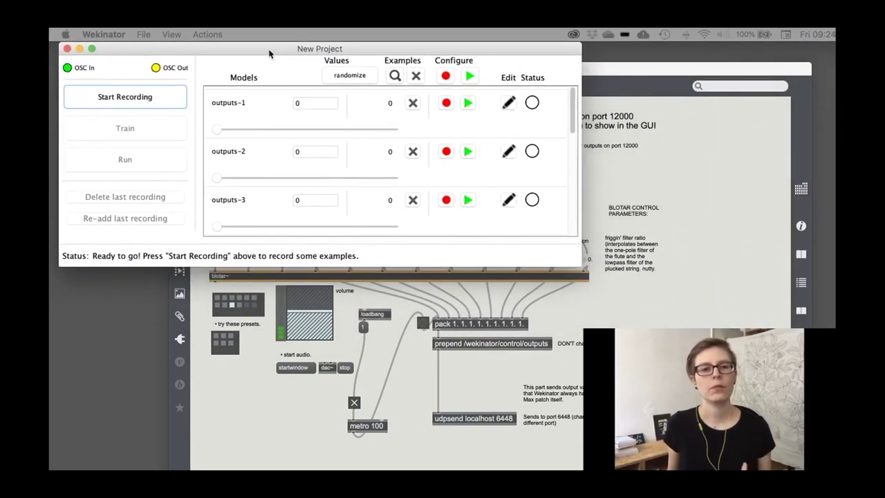
pyautogui.moveTo(617, 72); pyautogui.dragTo(641, 114)
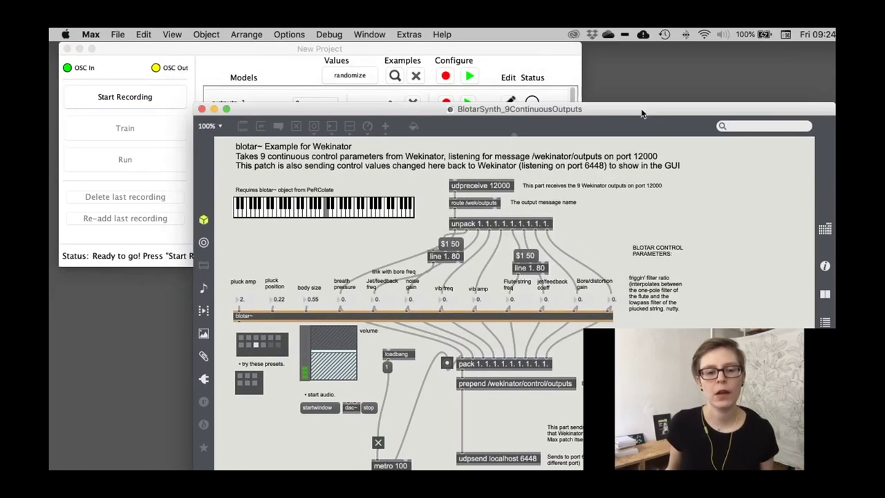